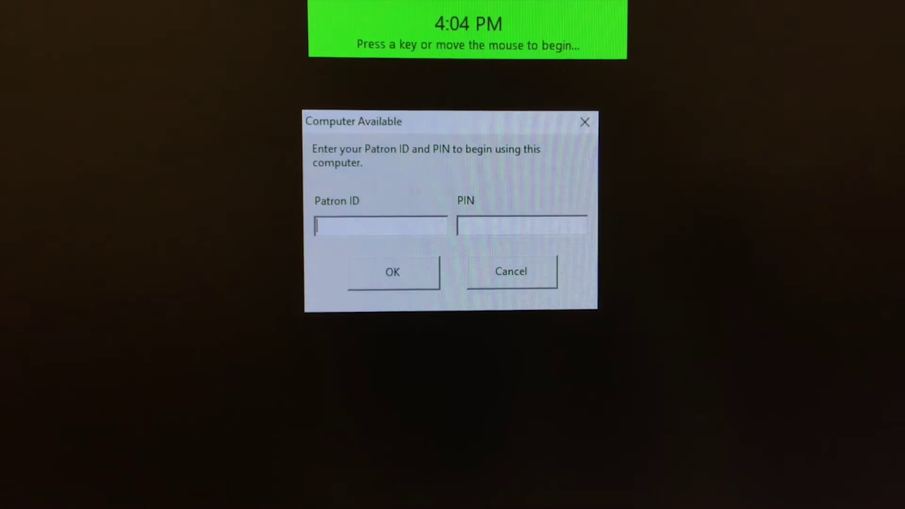
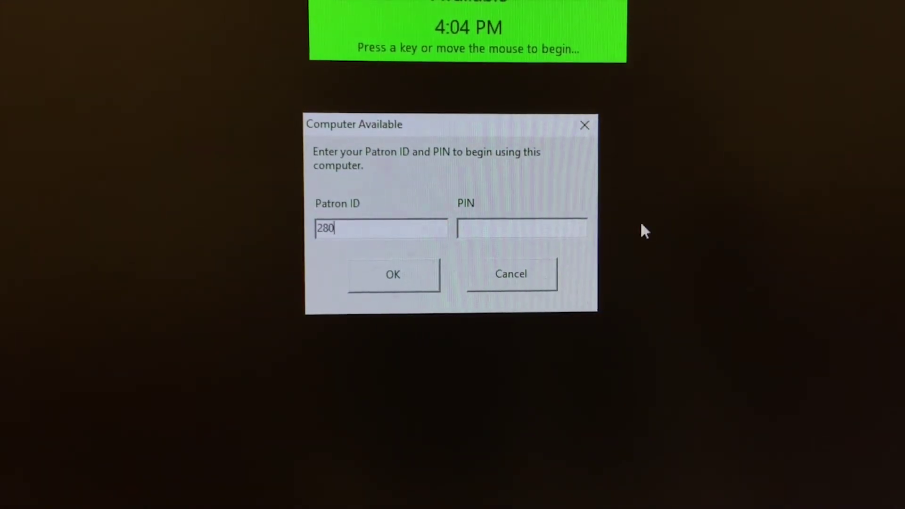
Sign in to the library computer with the patron ID and PIN, accepting the usage guidelines
key("Tab")
key("Return")
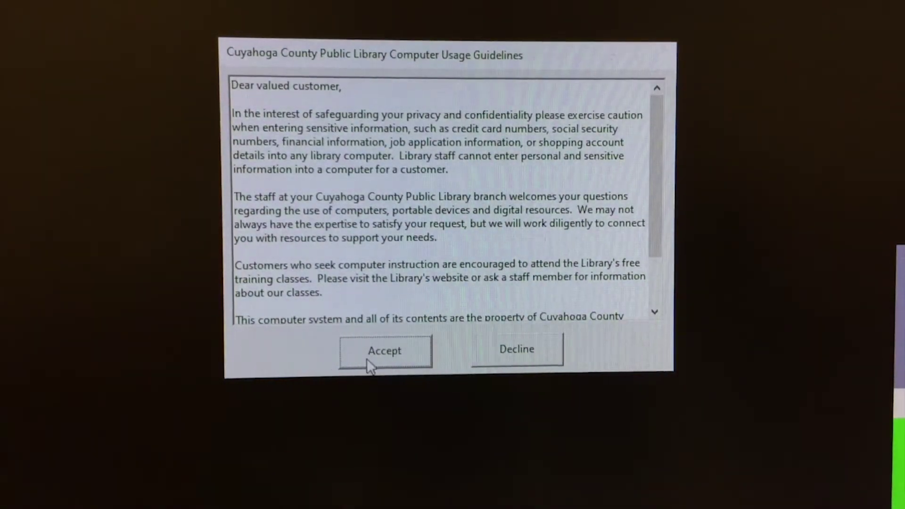
left_click(385, 351)
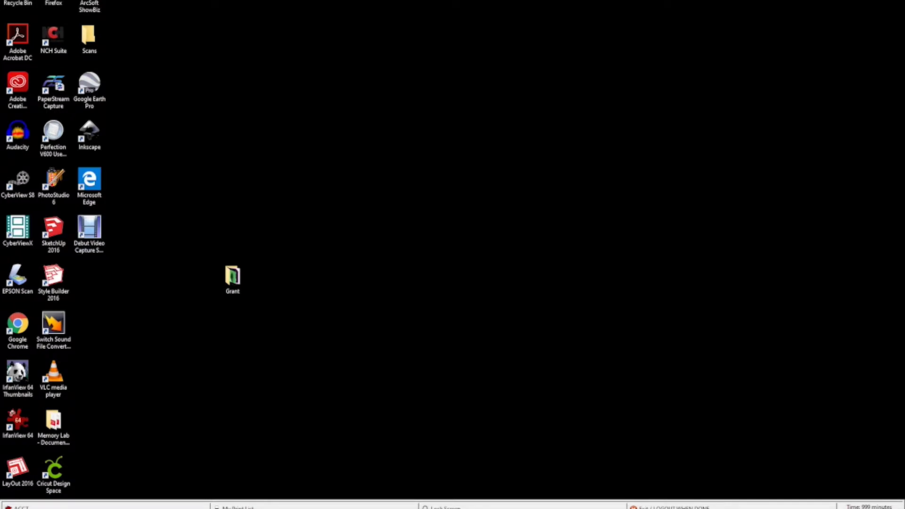
Launch EZ Vinyl Tape Converter by searching 'ez' in Windows Search
key("super")
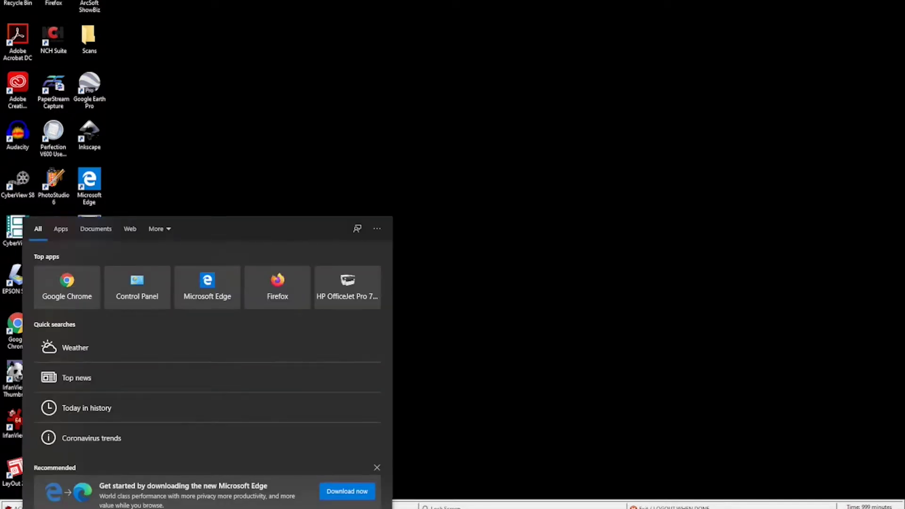
type("ez")
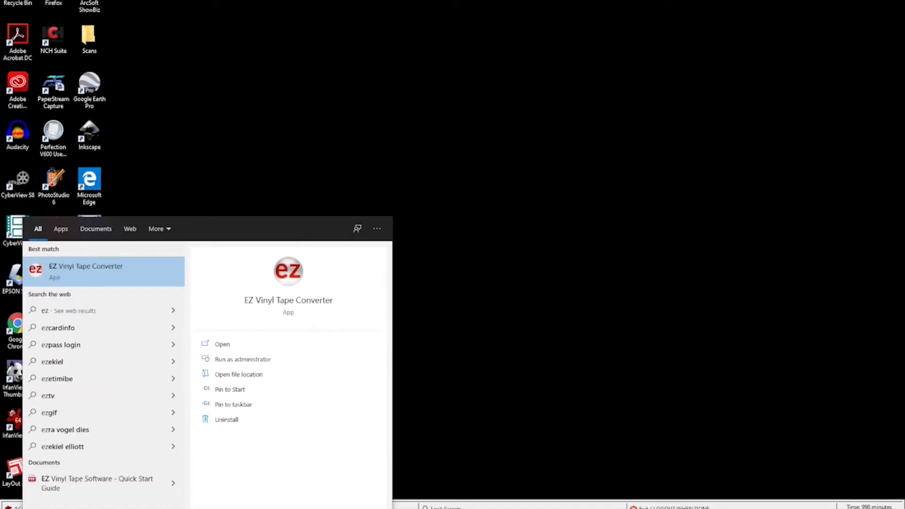
key("Return")
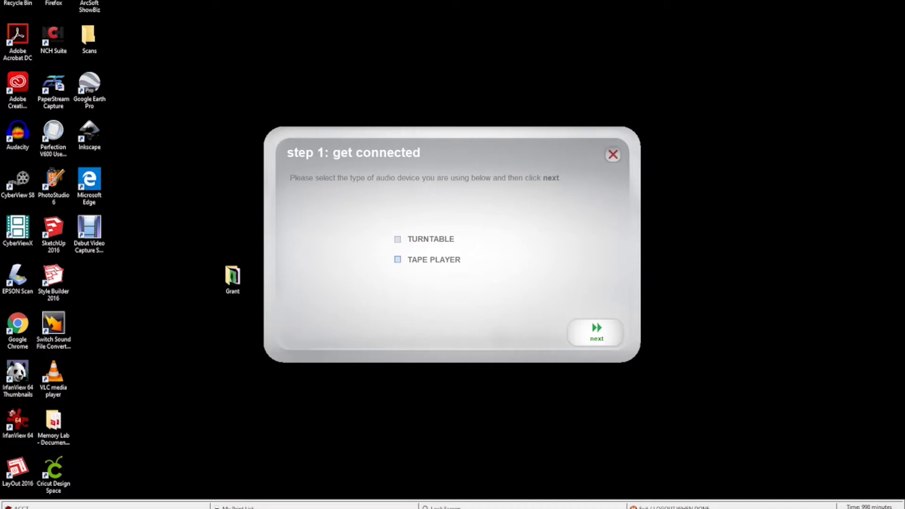
Choose Tape Player as the source and Normal as the tape type to reach step 2
left_click(597, 333)
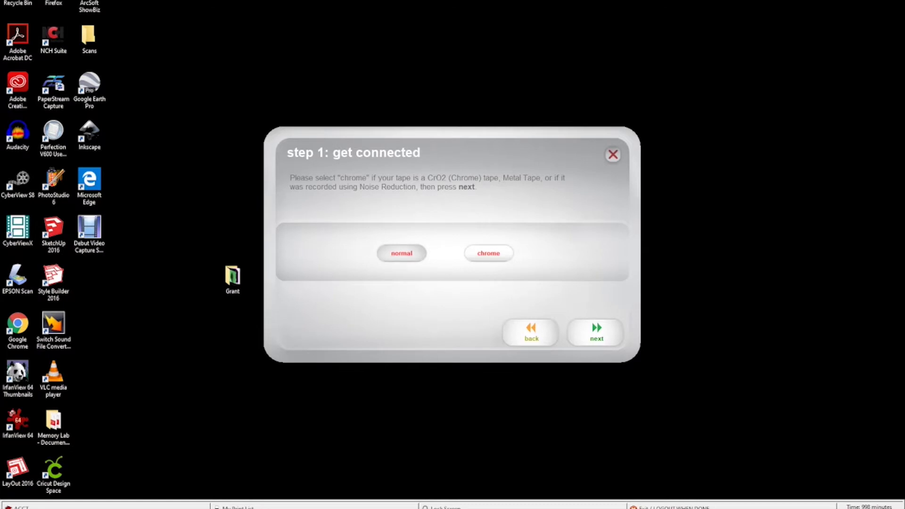
key("Return")
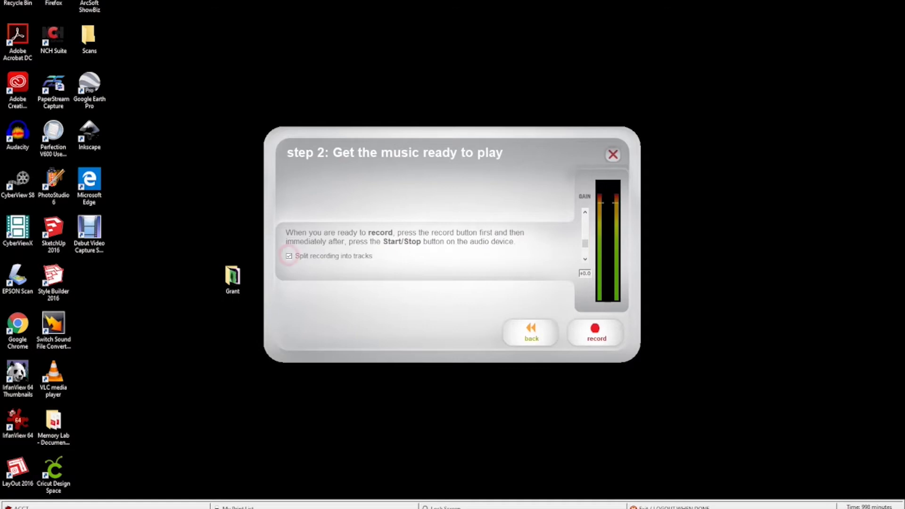
Record the cassette with automatic splitting off, marking new tracks manually, then finish recording
left_click(288, 255)
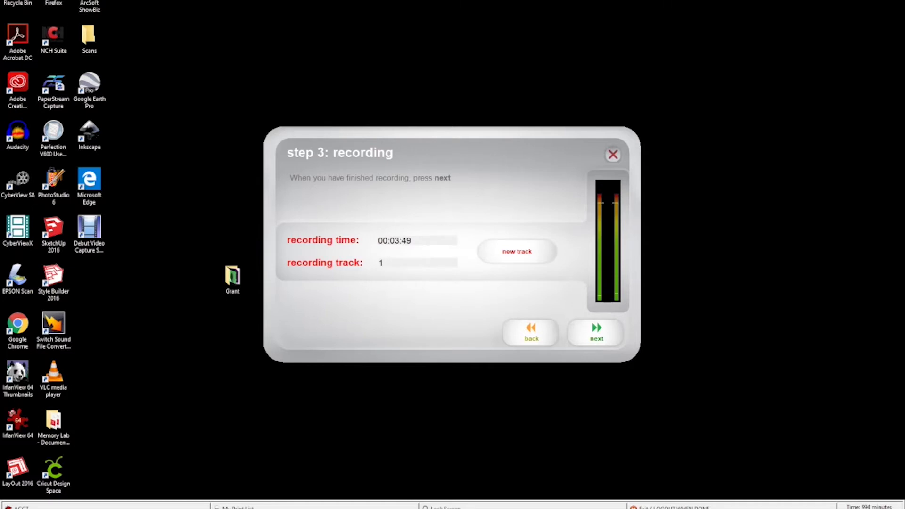
left_click(517, 252)
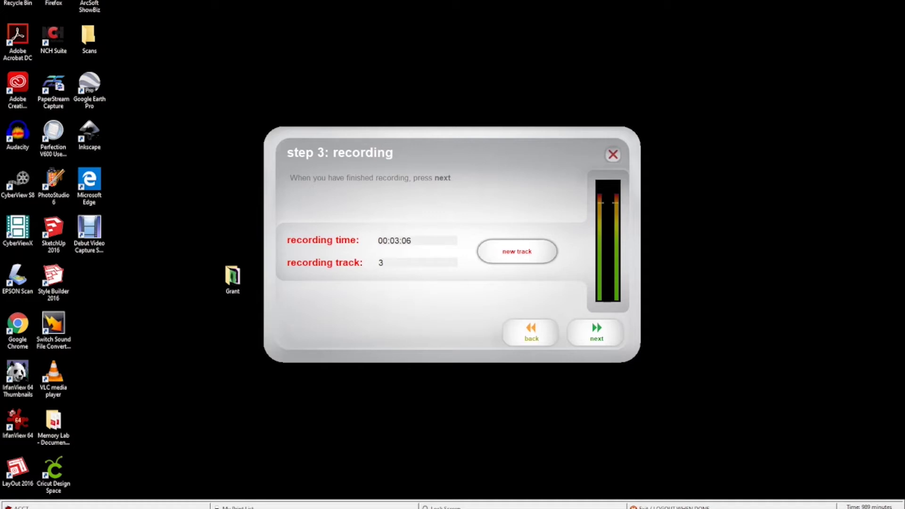
key("Return")
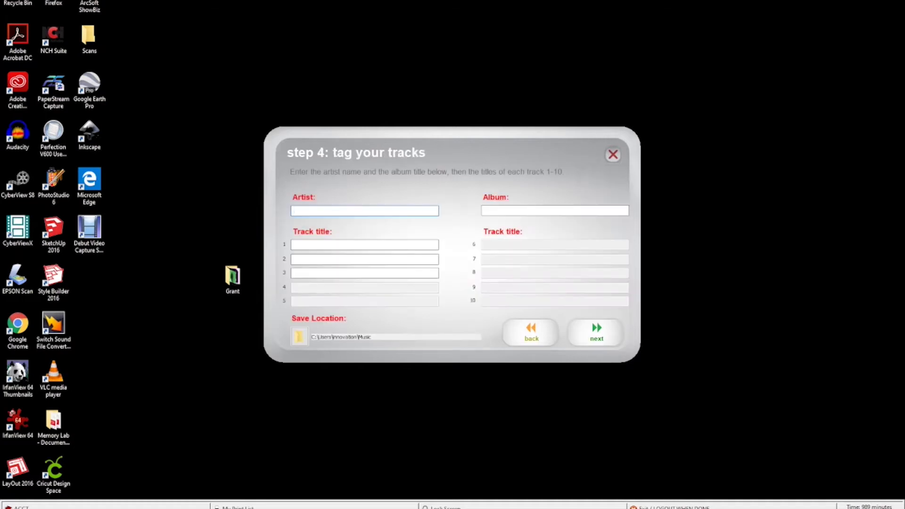
Enter artist 'Assorted', album 'Mix Tape', and track titles 'Mountain Goats' and 'Spoon'
type("Assorted")
key("Tab")
type("Miz Tape")
key("BackSpace")
key("BackSpace")
key("BackSpace")
key("BackSpace")
key("BackSpace")
key("BackSpace")
type("x Tape")
key("Tab")
type("Mountain Goats")
key("Tab")
type("SpooThe")
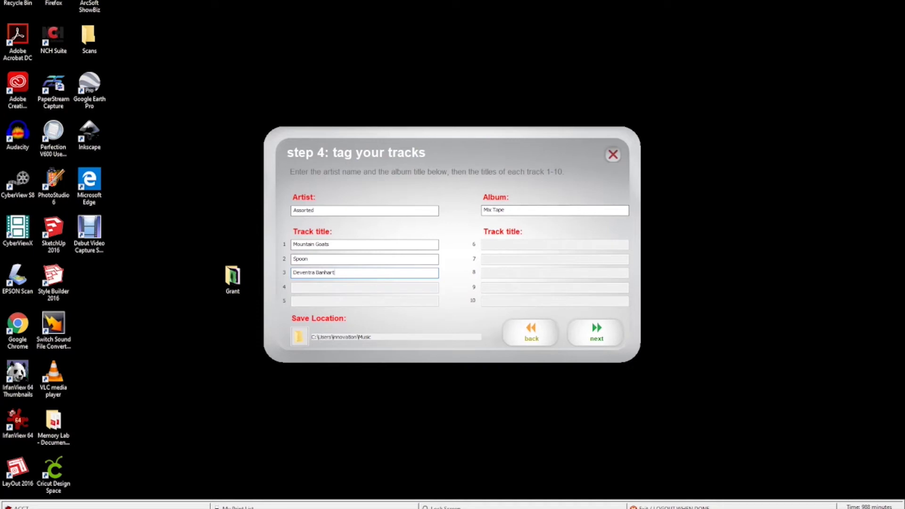
Set the save location to a new 'Mix Tape' folder on USB20FD (D:)
left_click(299, 337)
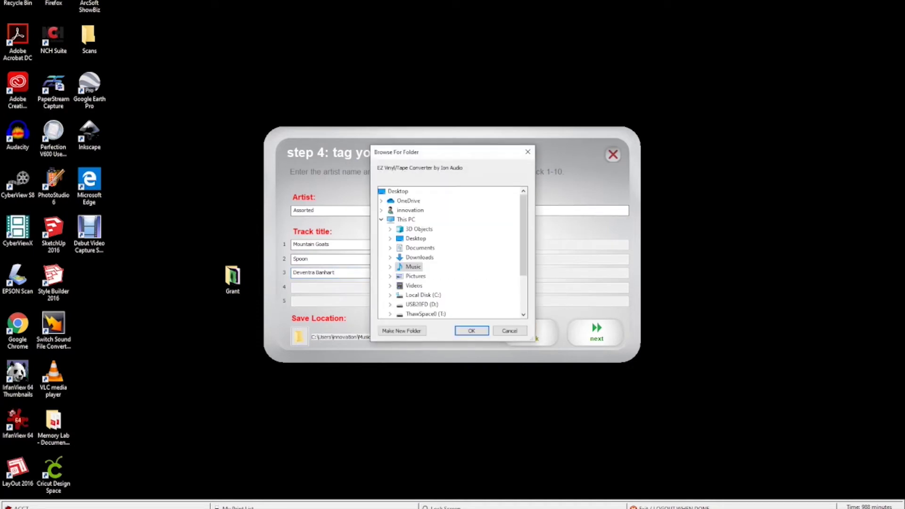
scroll(415, 280, "down", 2)
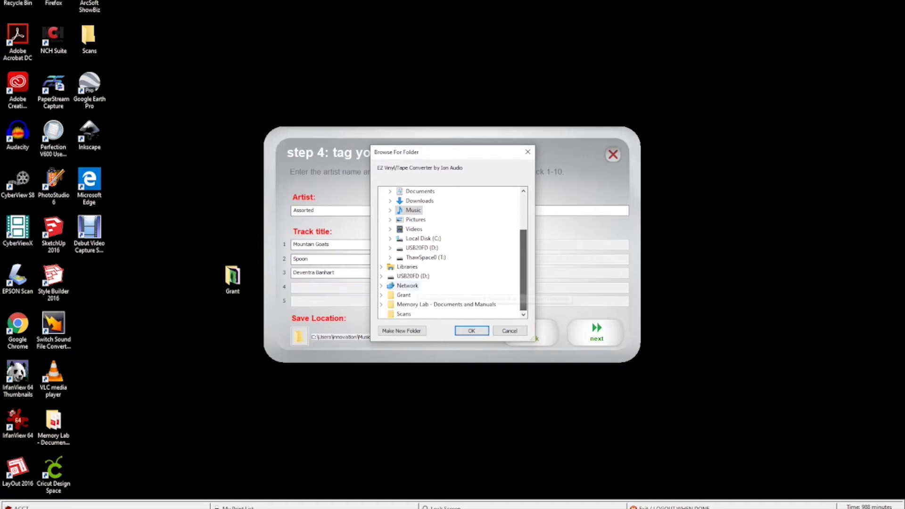
left_click(413, 276)
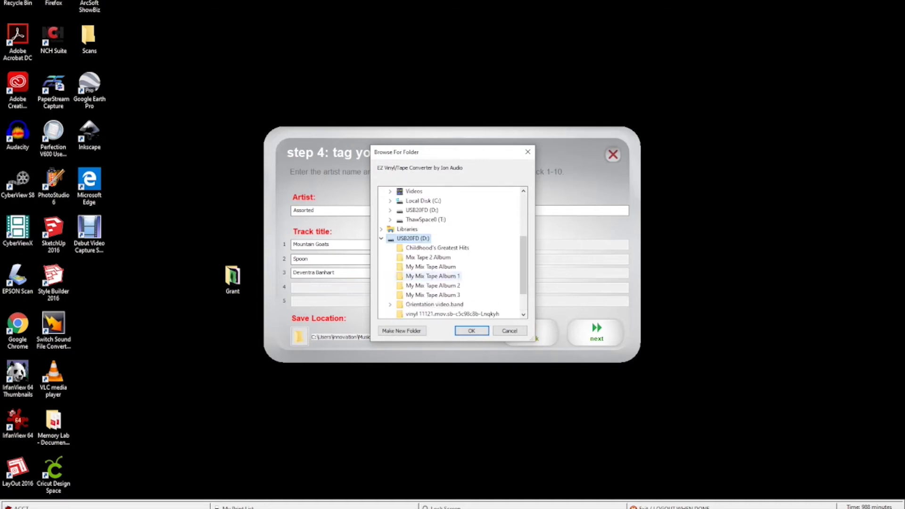
left_click(402, 330)
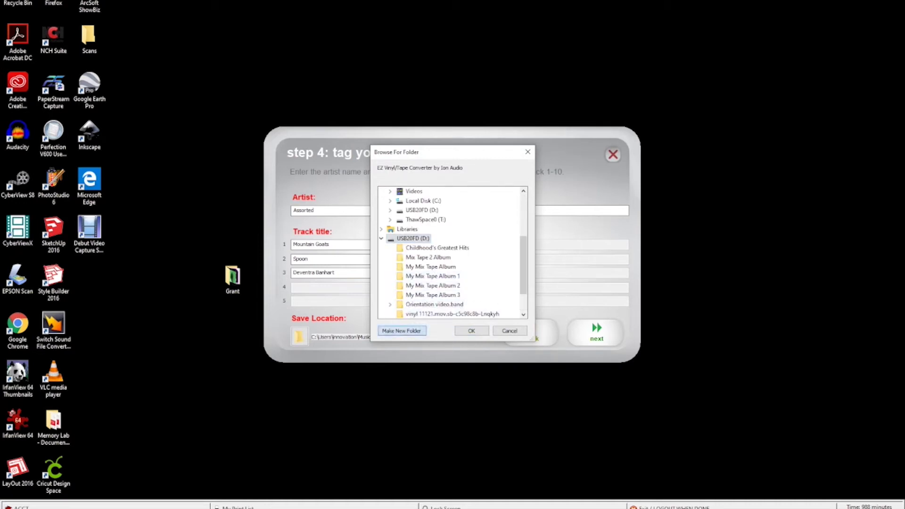
type("Mix Tape")
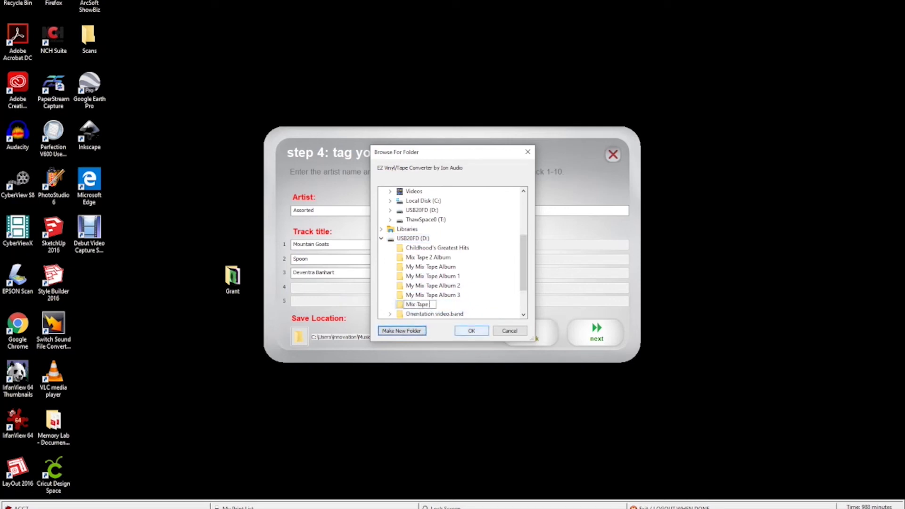
key("Return")
key("Return")
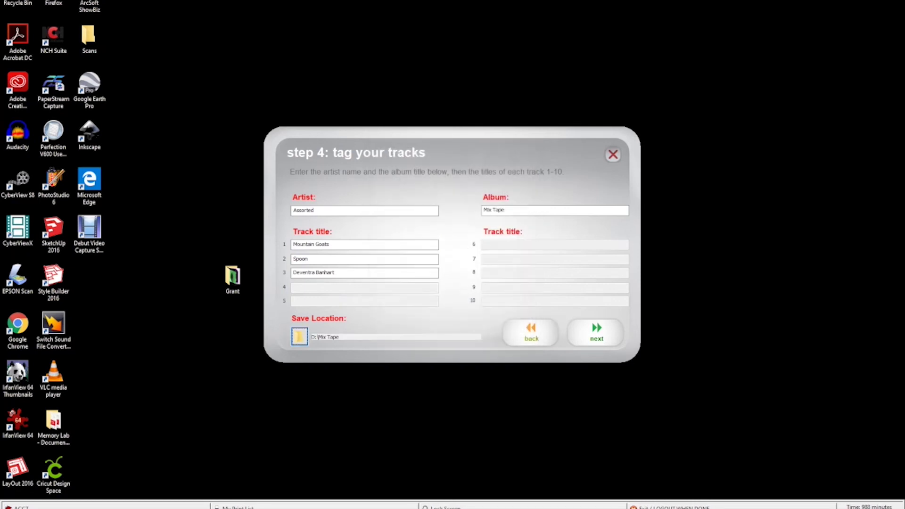
Export the tagged tracks and wait for the recording complete screen
key("Return")
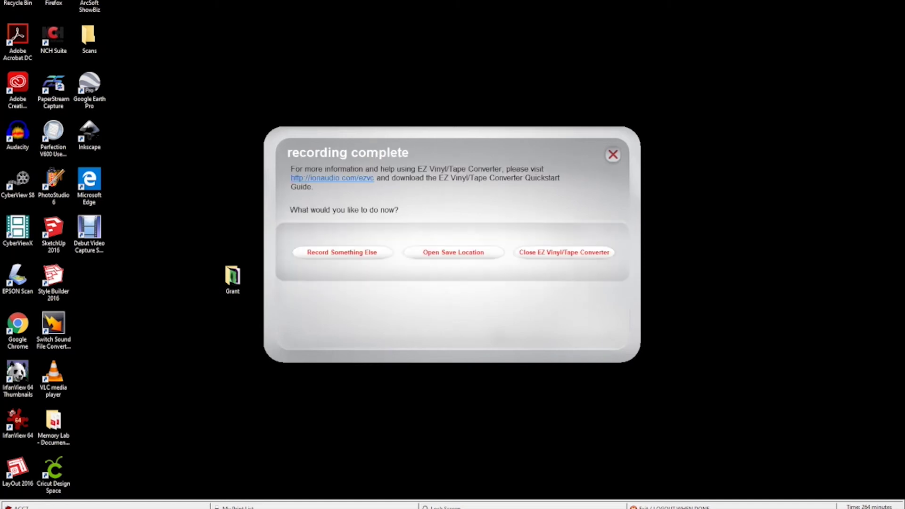
left_click(453, 252)
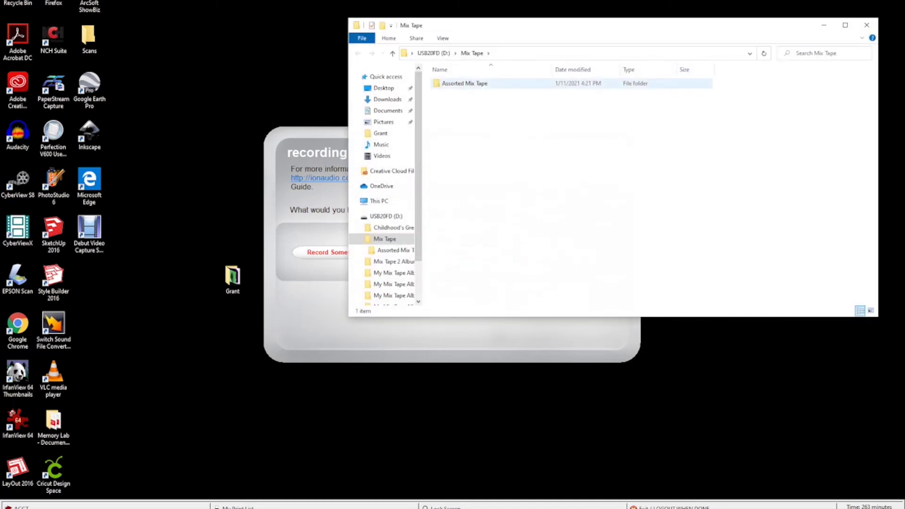
key("Return")
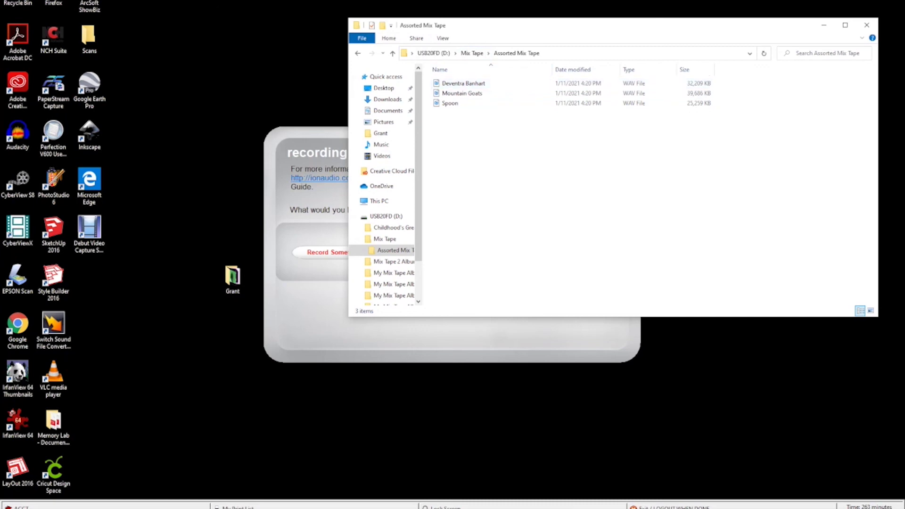
left_click(867, 25)
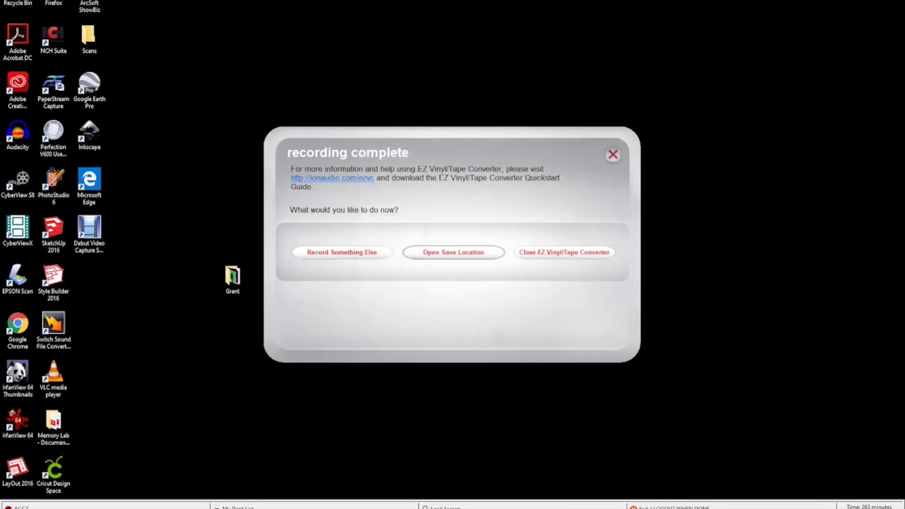